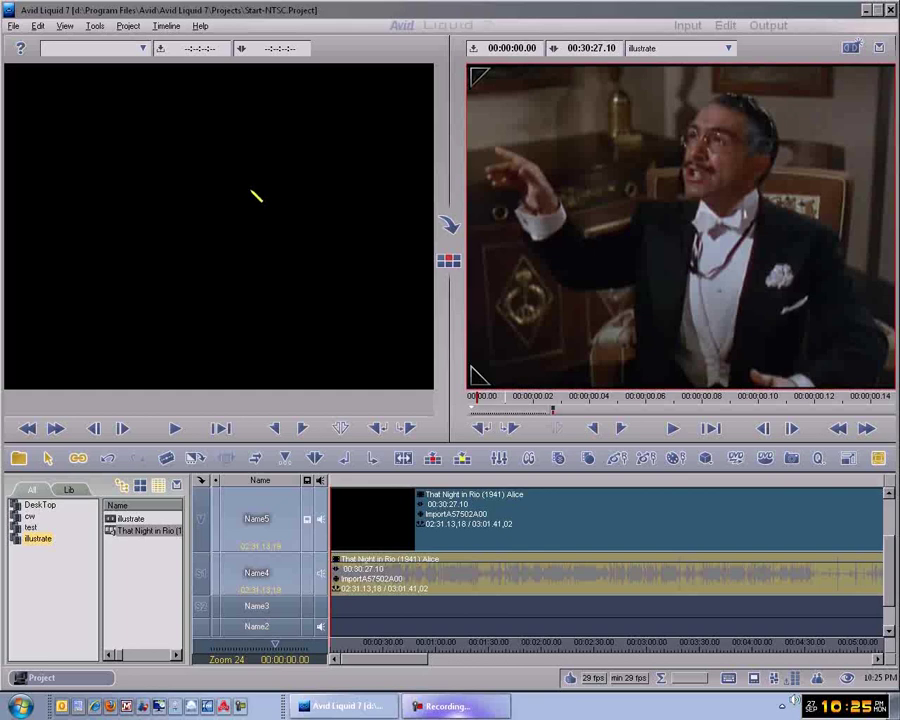
Open and dismiss the project bin options, then cancel creating a new sequence.
right_click(145, 571)
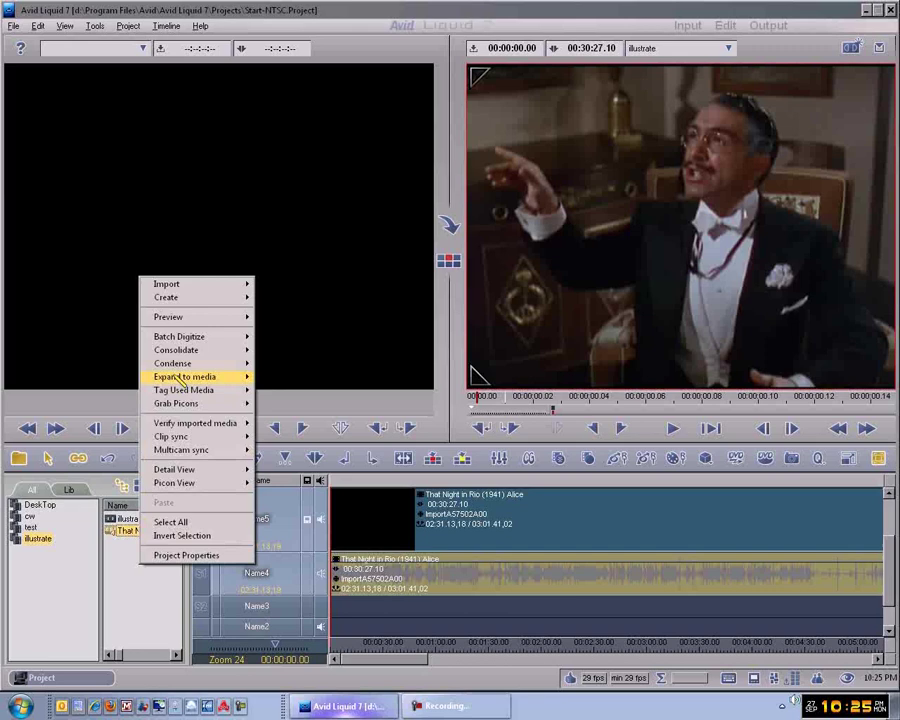
mouse_move(185, 285)
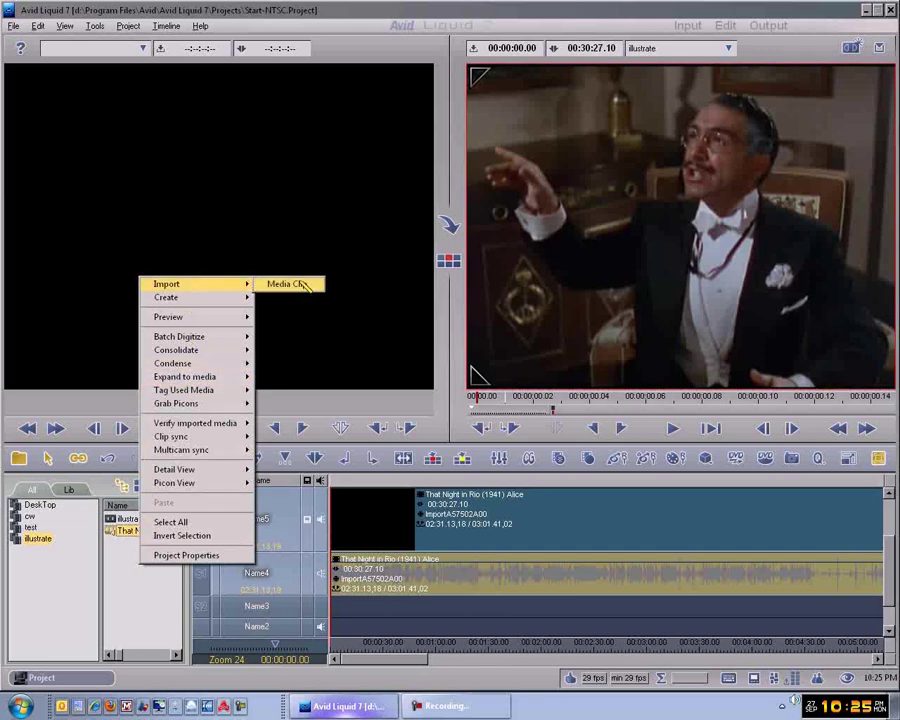
click(261, 243)
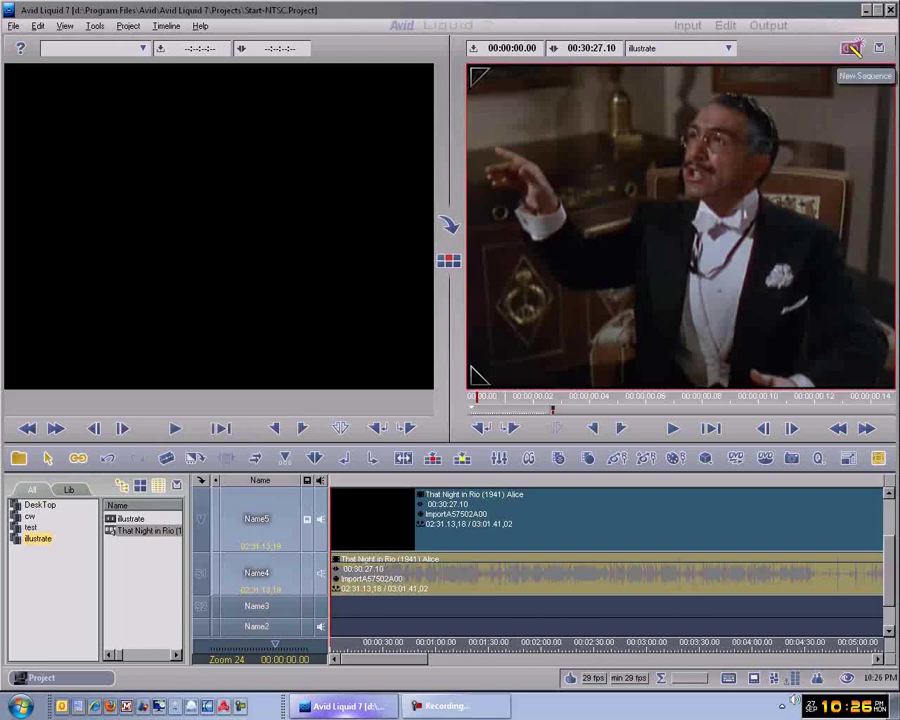
click(852, 48)
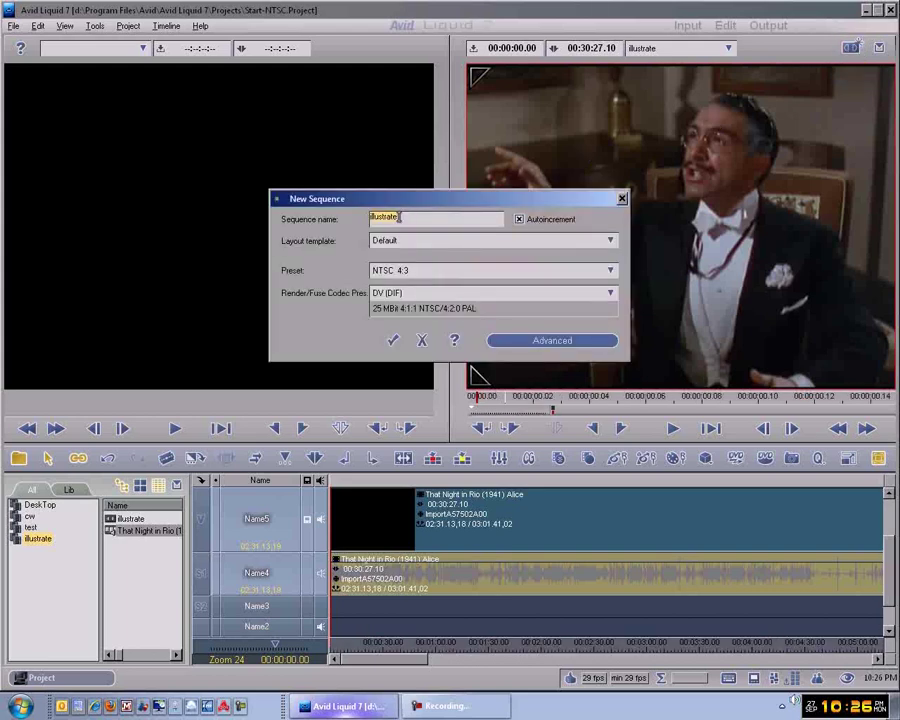
click(424, 341)
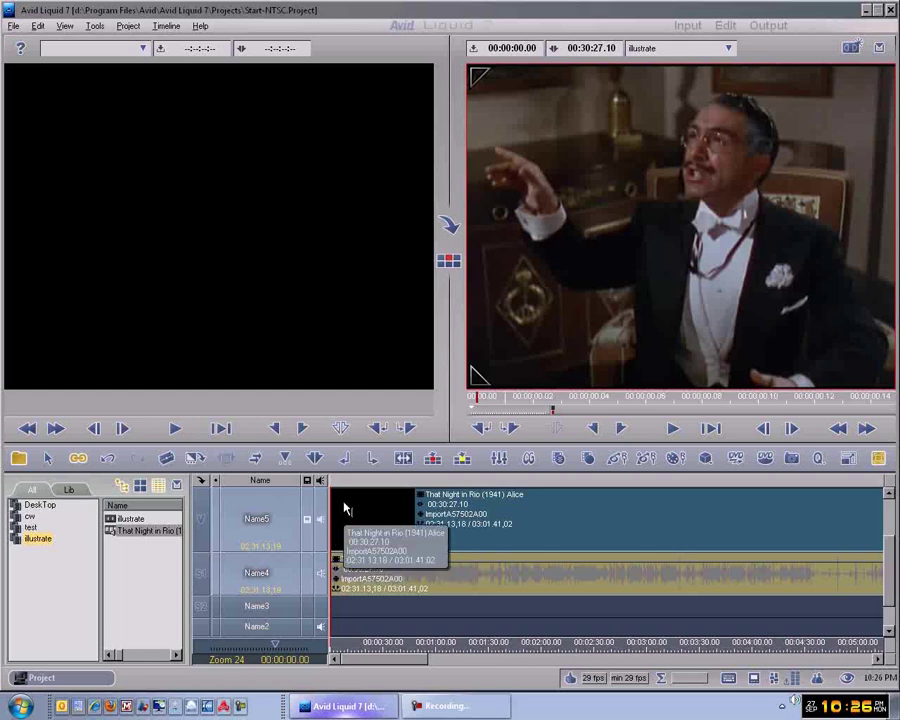
Scrub the illustrate sequence position forward to 00:01:58.00.
click(346, 508)
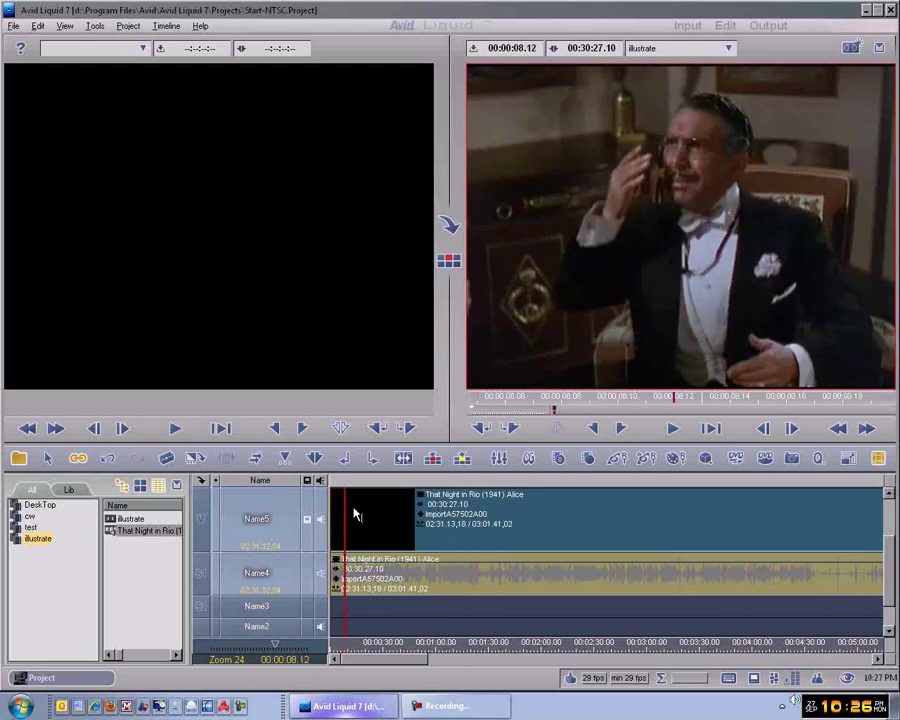
click(341, 515)
drag(343, 518, 502, 514)
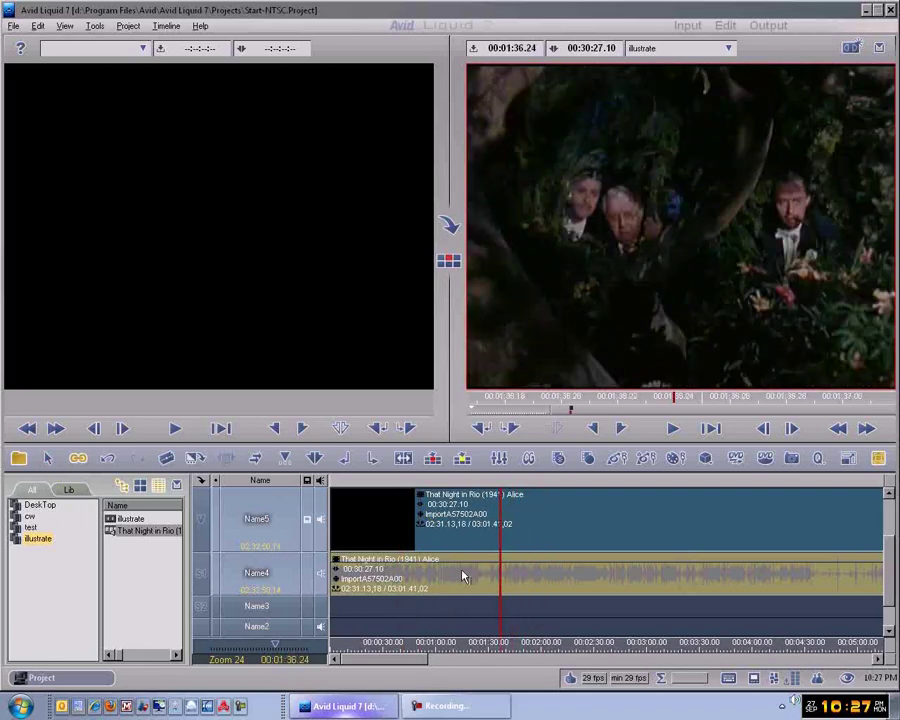
drag(502, 545, 540, 546)
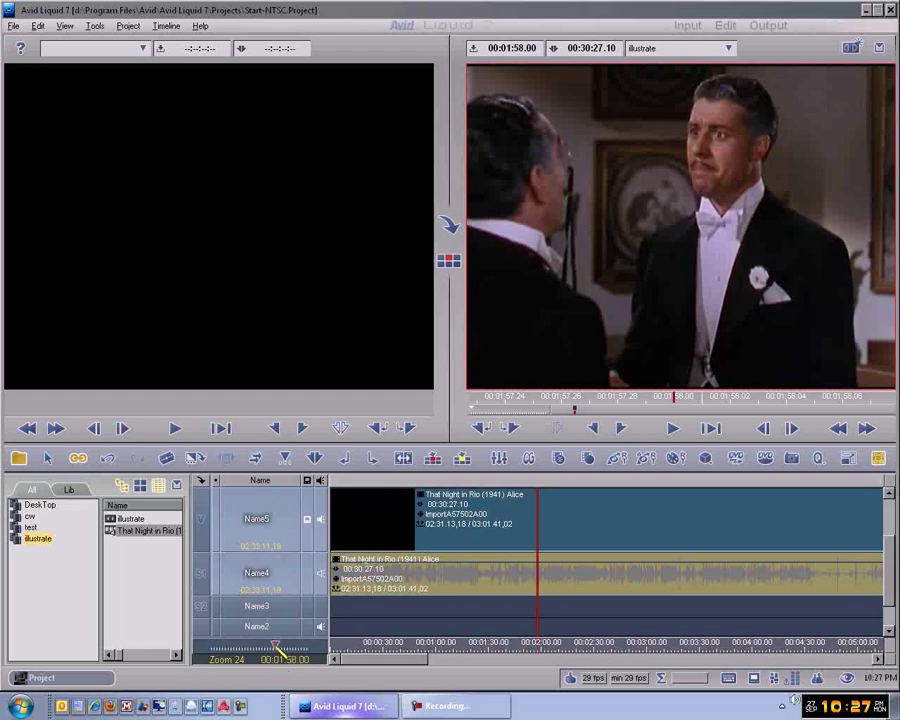
Zoom the timeline out, in to frame level, then to seconds level; move back to 00:01:51.02.
drag(276, 648, 300, 650)
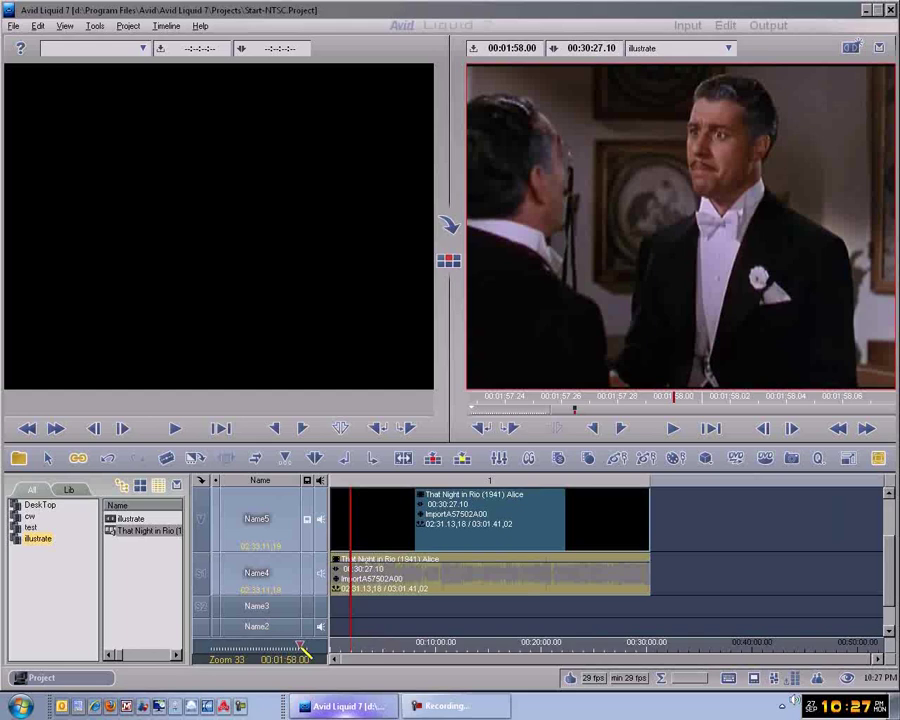
drag(300, 650, 210, 652)
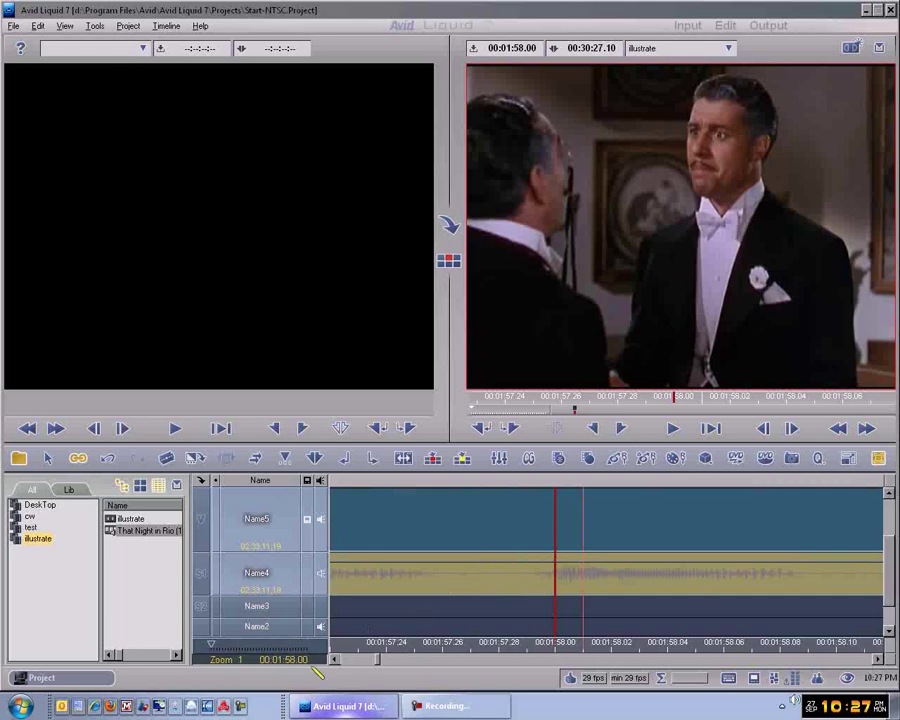
drag(213, 648, 253, 649)
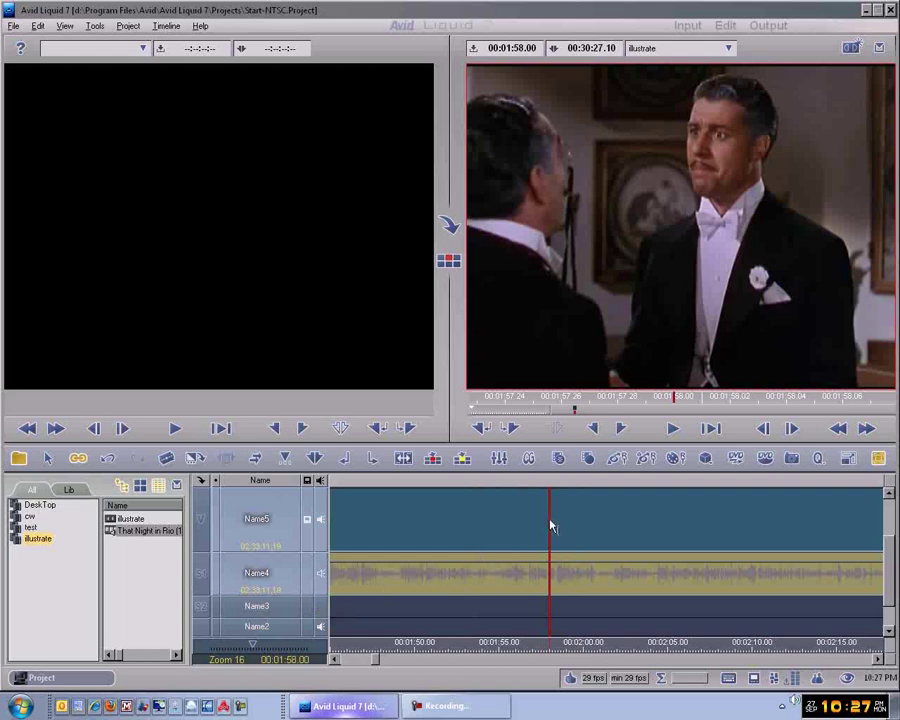
drag(548, 522, 434, 519)
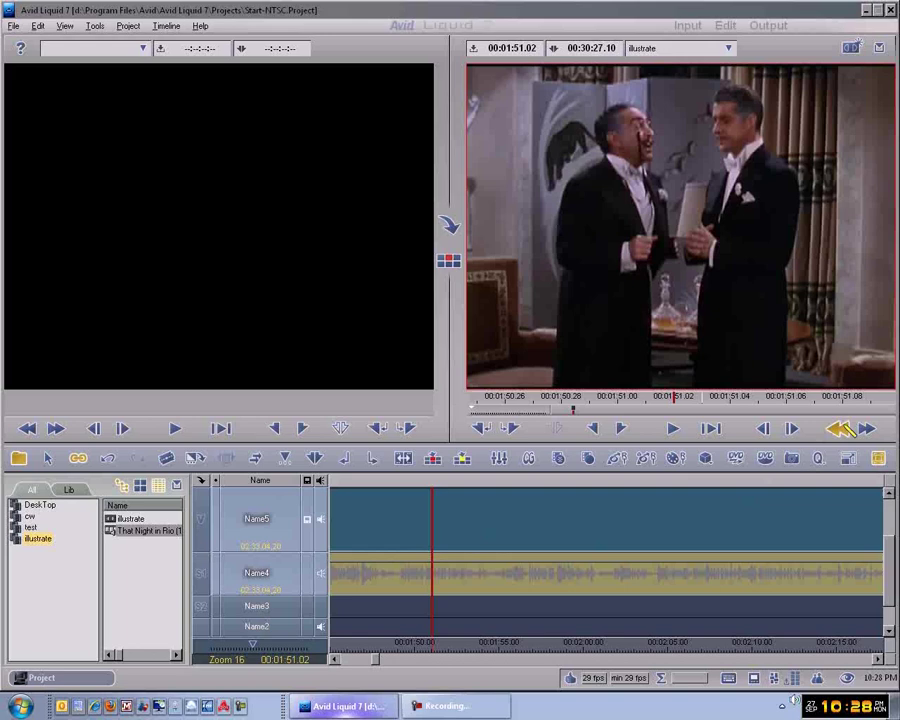
Return to 00:00:00.00 and mark an in-point there.
click(846, 430)
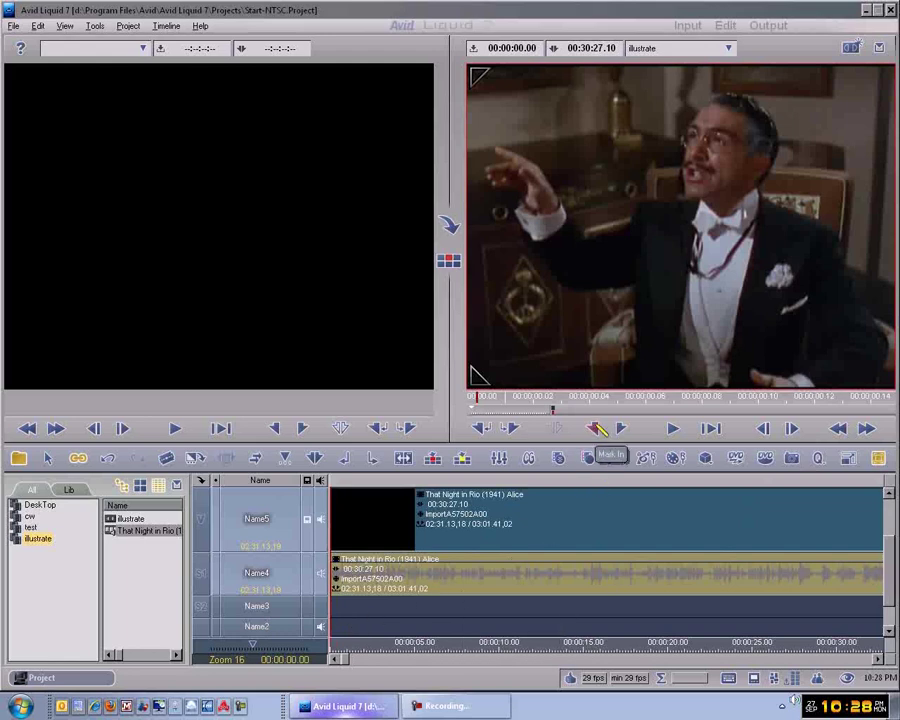
click(598, 428)
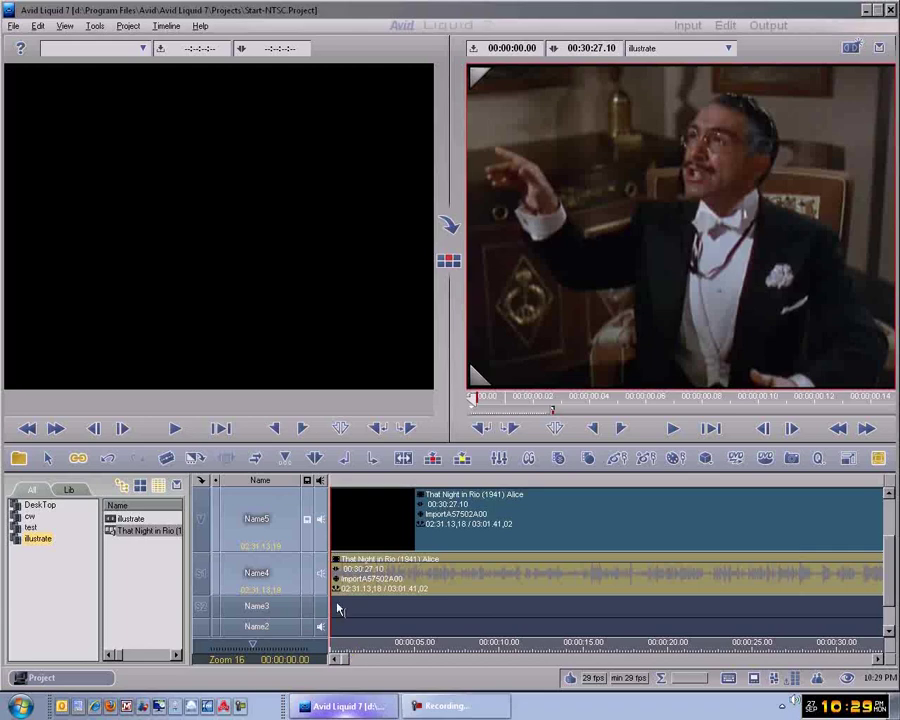
Mark an out-point at 00:00:13.16, clear both marks, then move to 00:00:15.21.
click(389, 528)
drag(389, 528, 565, 527)
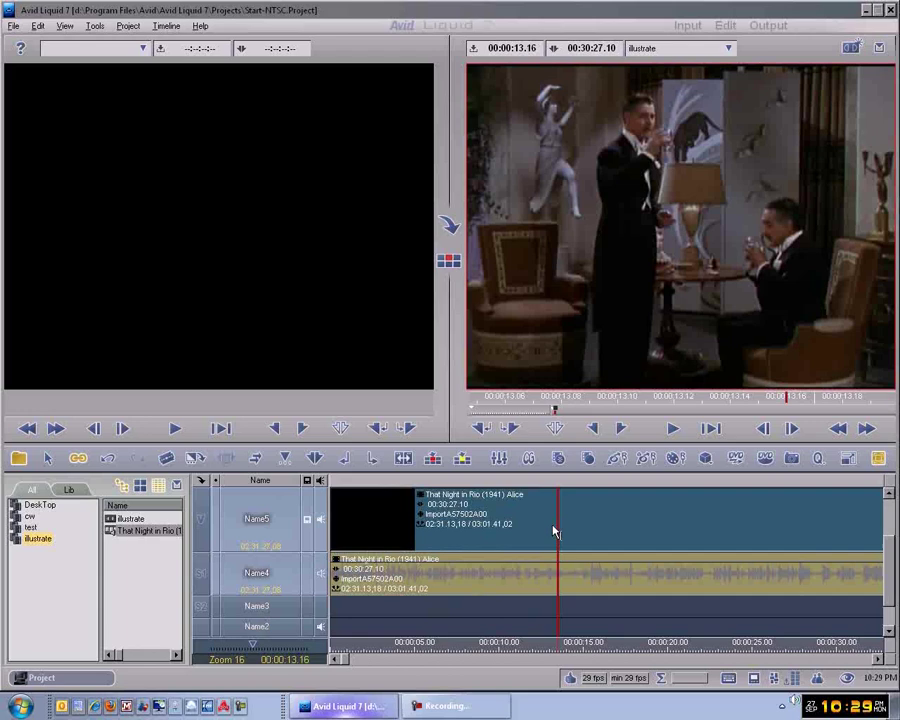
click(621, 428)
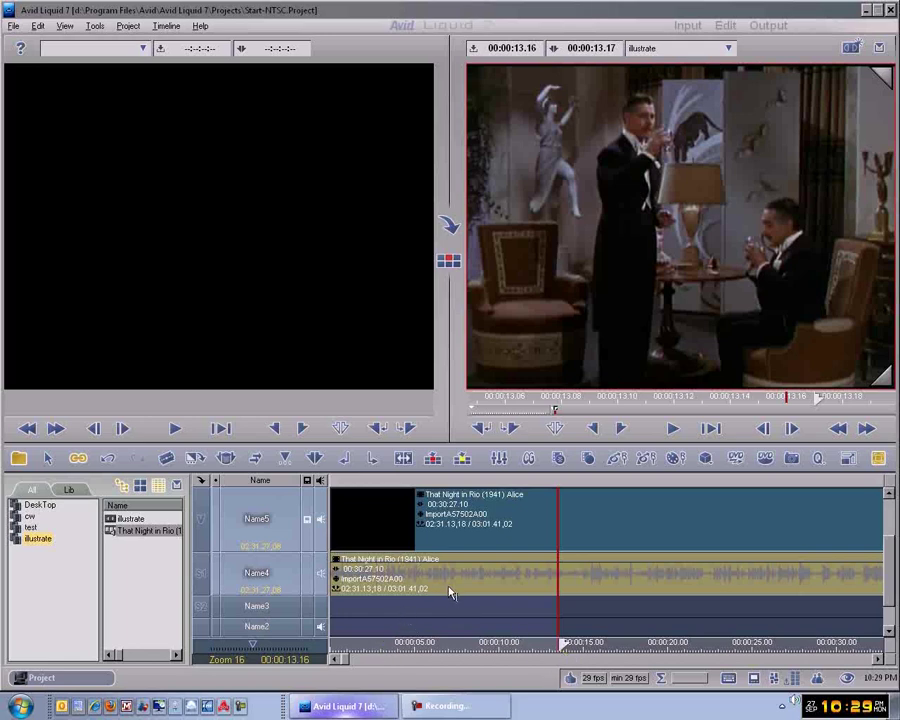
click(560, 429)
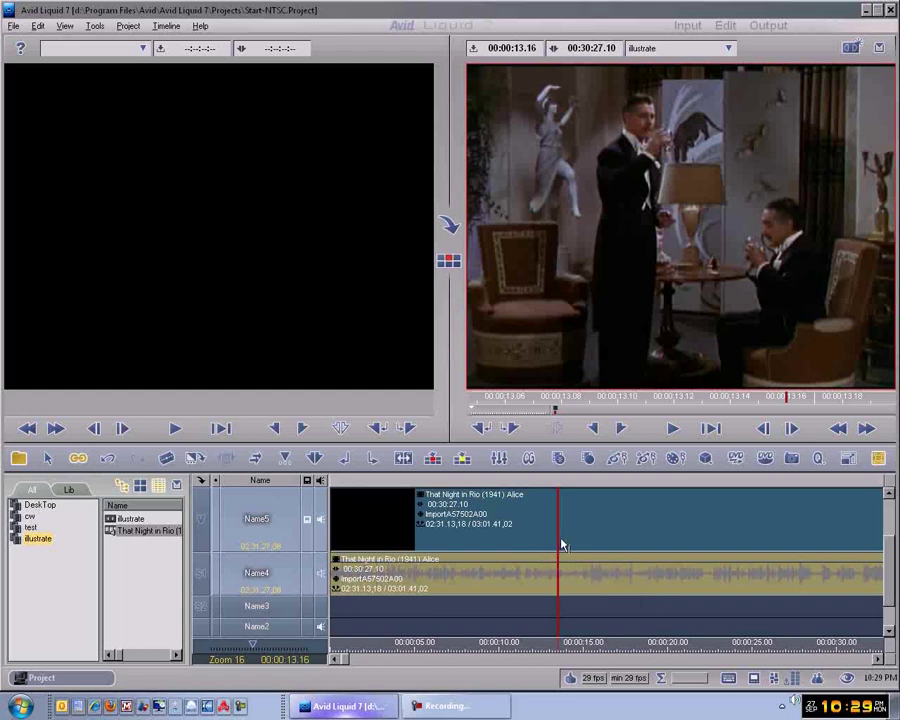
drag(562, 545, 600, 545)
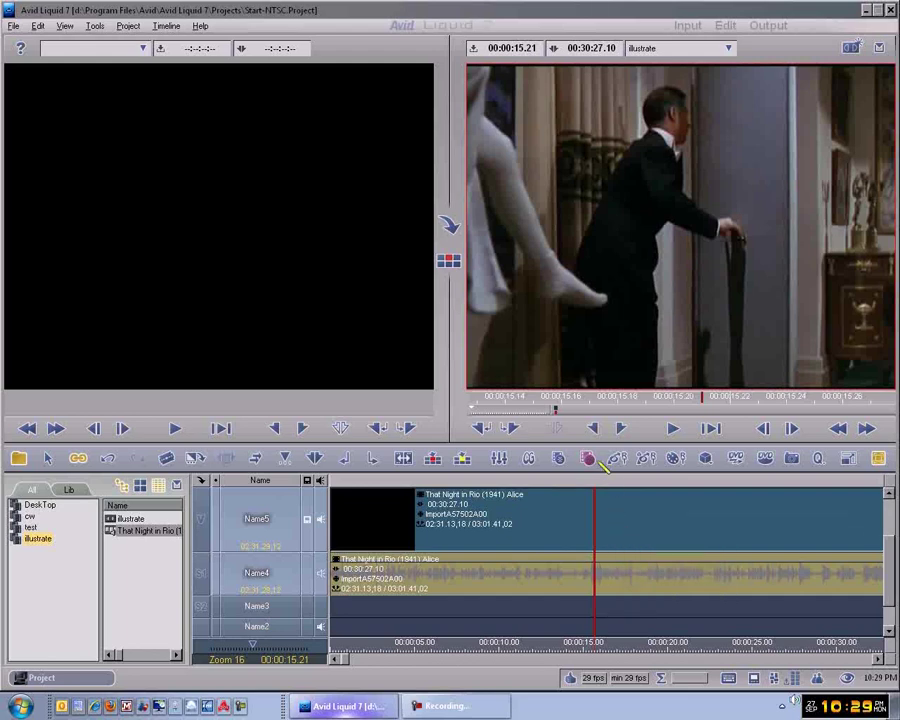
Mark in at 00:00:15.21 and out at 00:00:27.06, an 00:00:11.16 span.
click(595, 430)
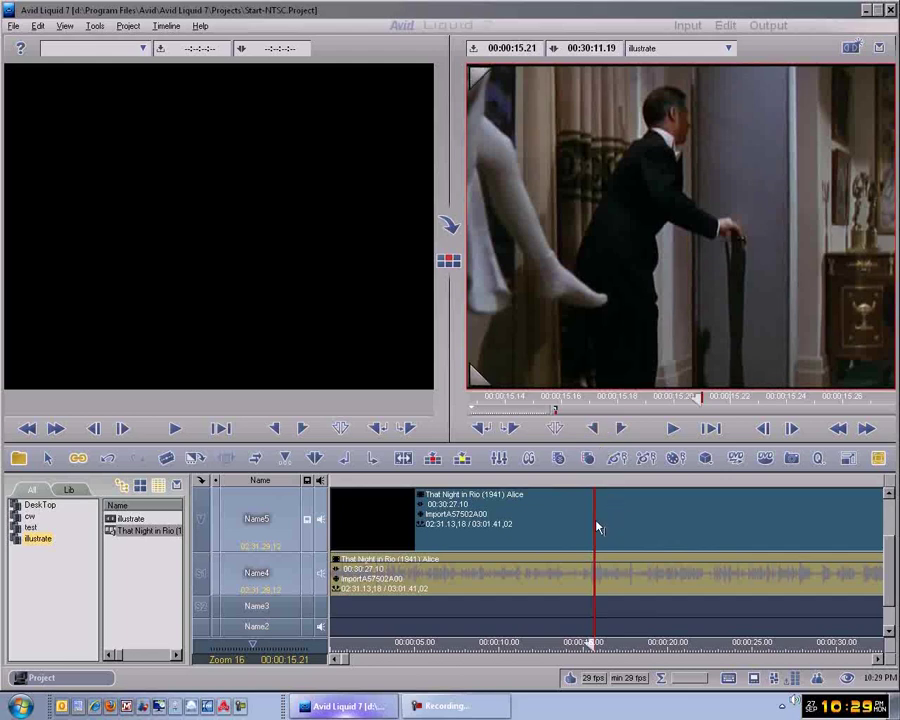
drag(597, 528, 794, 524)
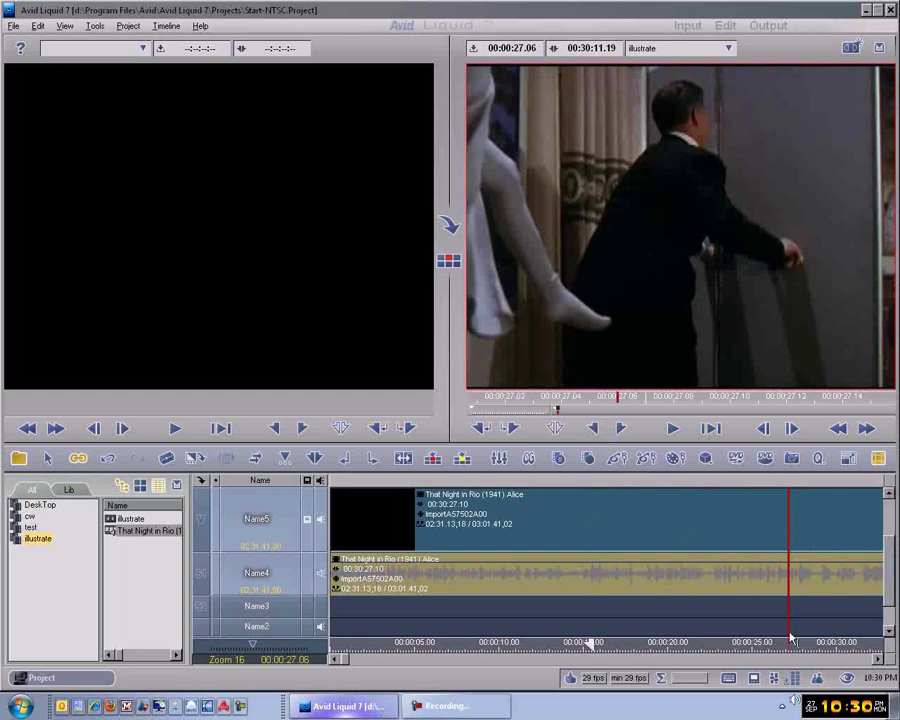
click(620, 428)
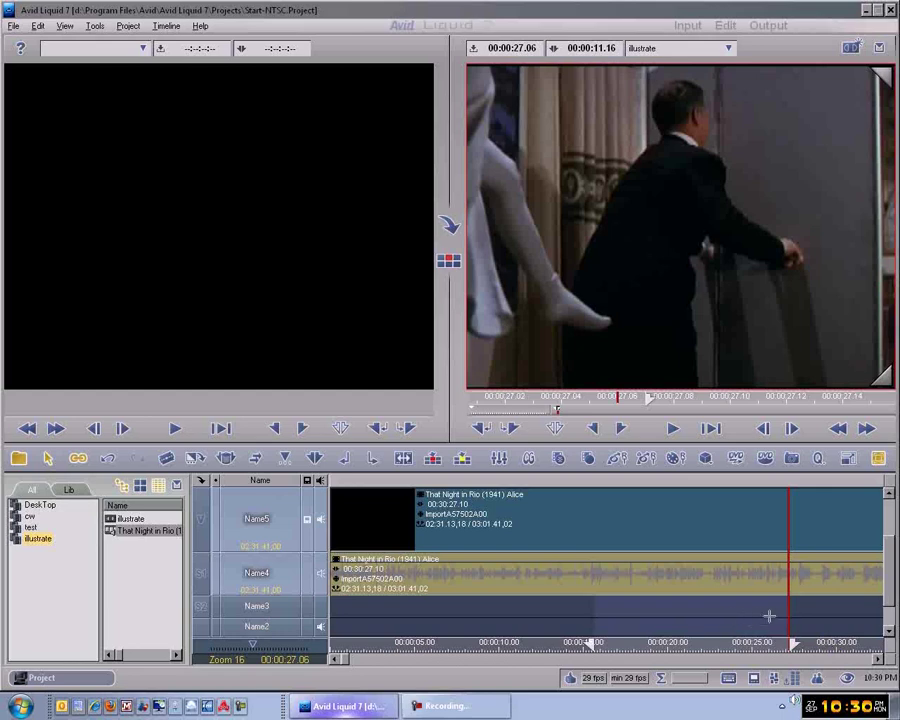
Razor the clip's video and audio at the 00:00:15.21 in-point and 00:00:27.06 out-point.
click(482, 428)
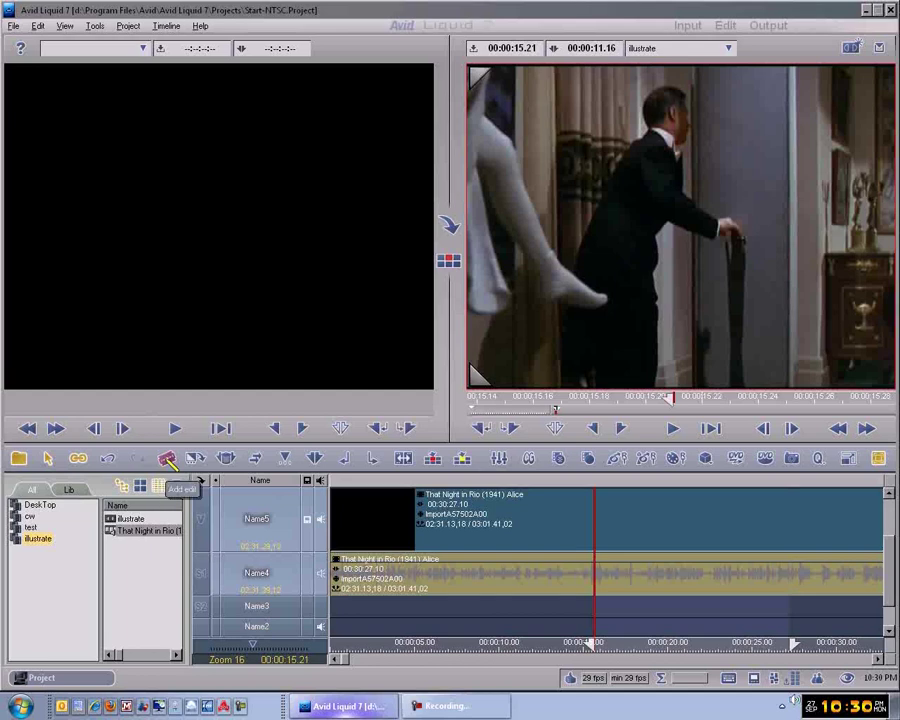
click(168, 461)
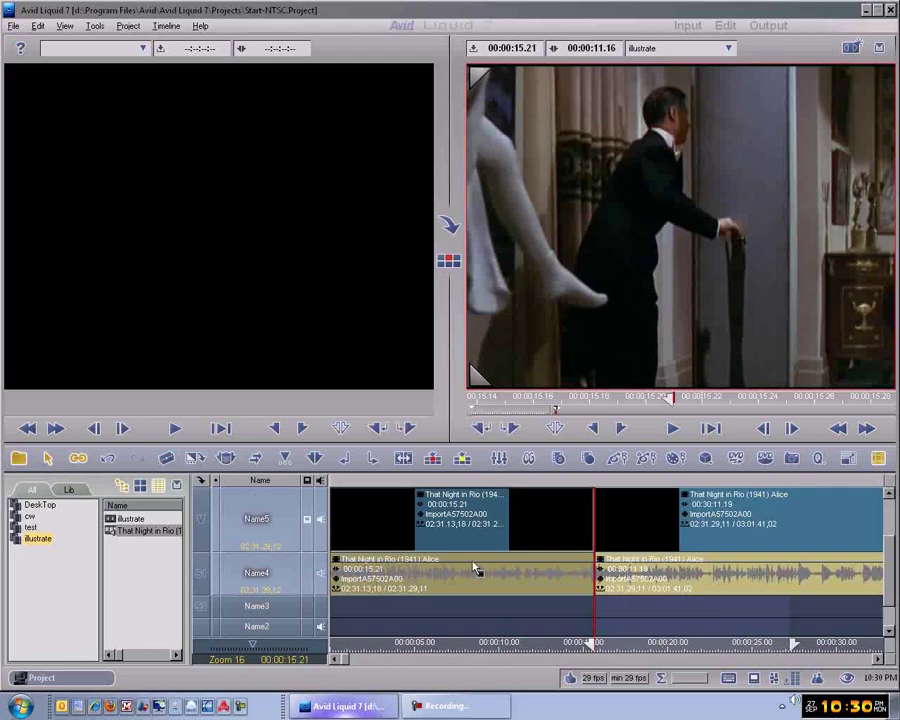
click(517, 430)
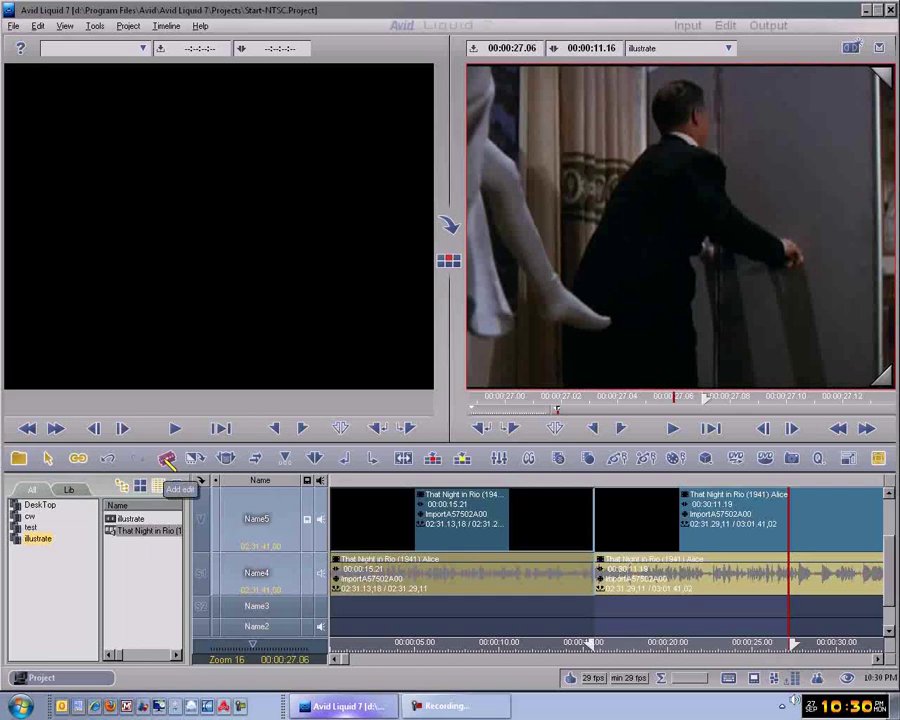
click(167, 459)
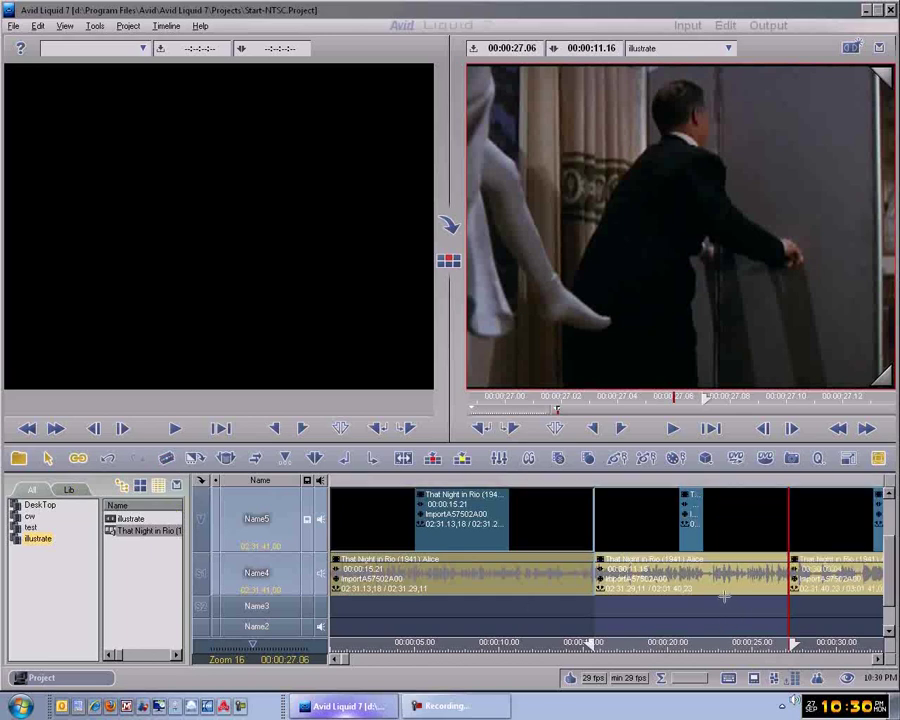
click(788, 556)
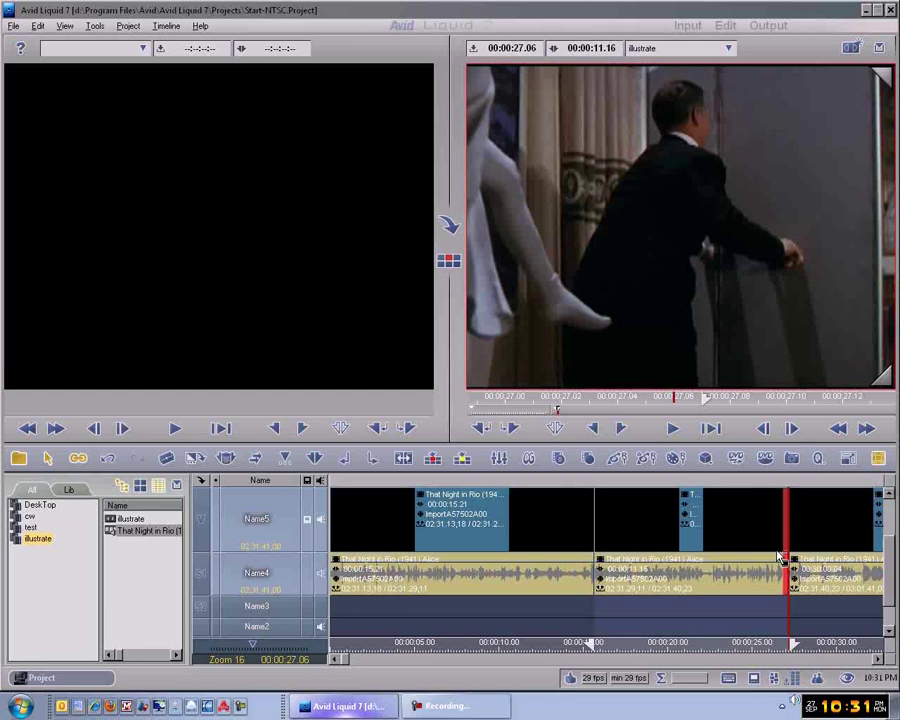
drag(788, 558, 652, 560)
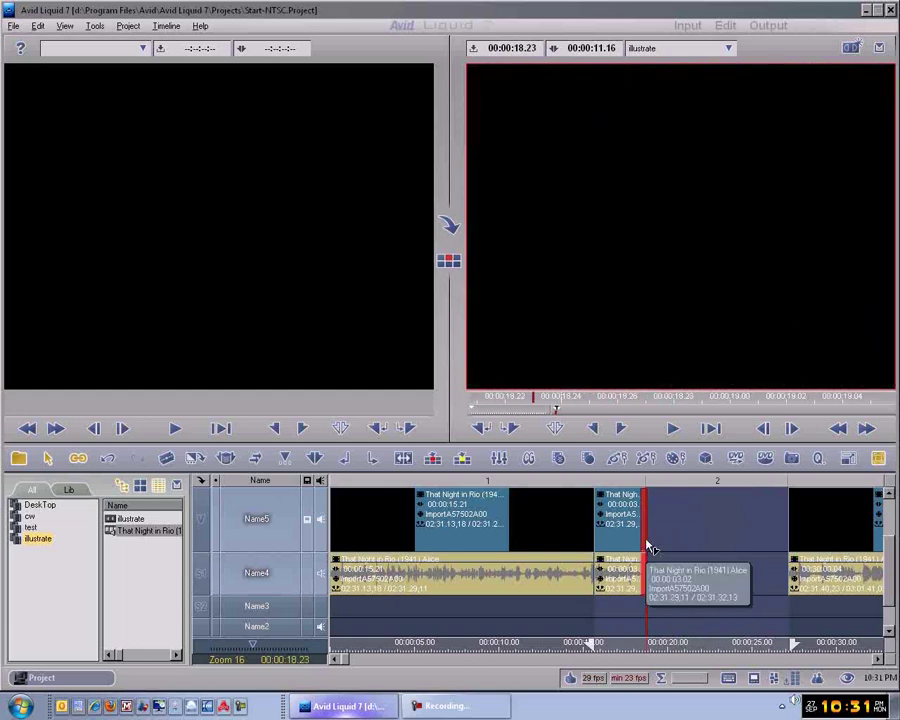
drag(648, 548, 794, 545)
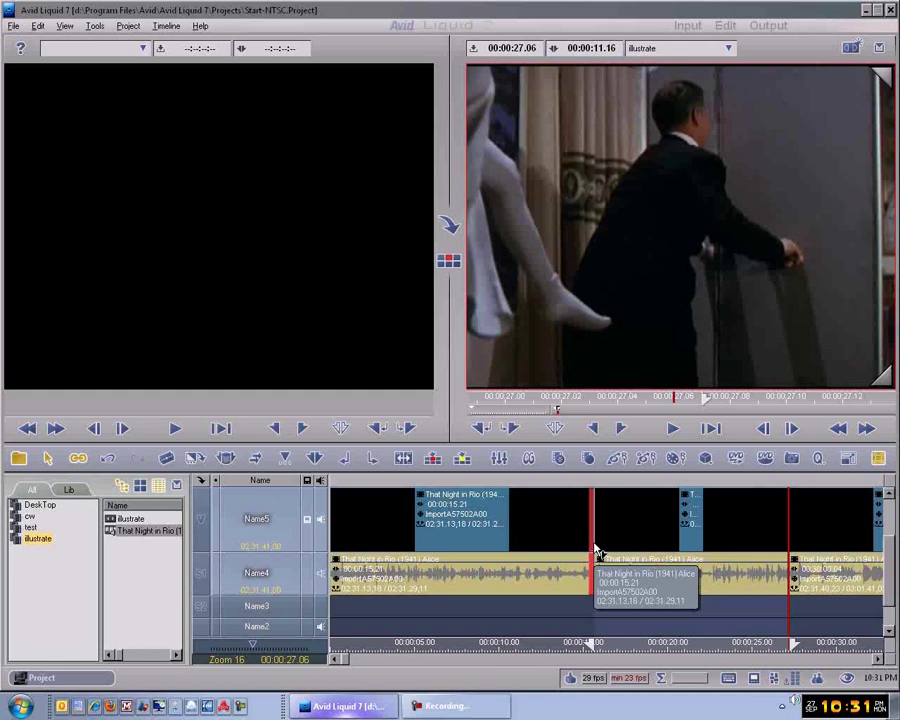
mouse_move(596, 551)
mouse_down()
mouse_move(584, 546)
mouse_move(599, 551)
mouse_up()
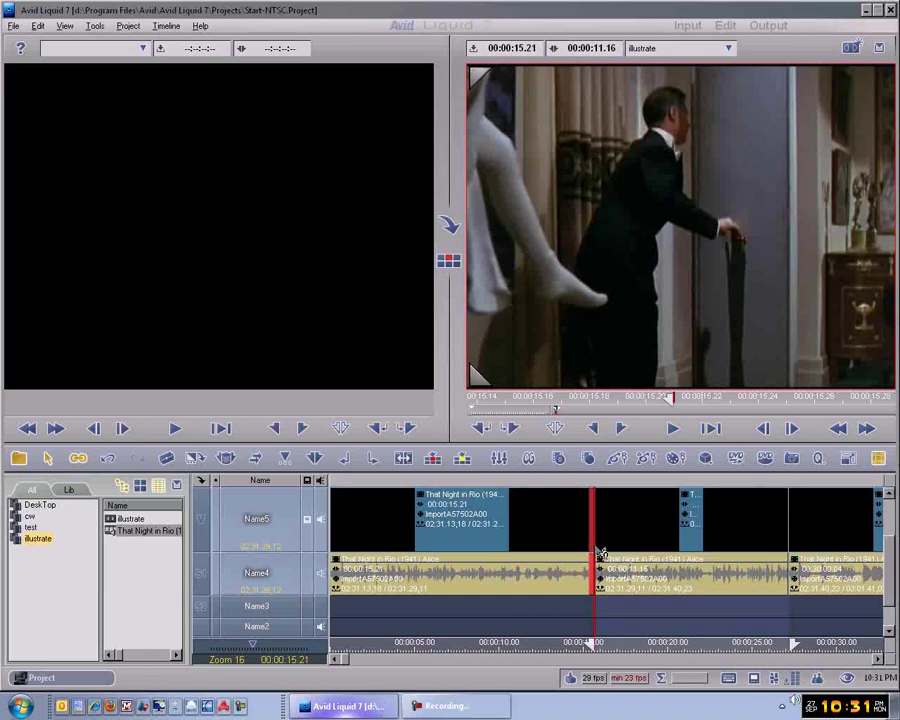
drag(597, 551, 660, 537)
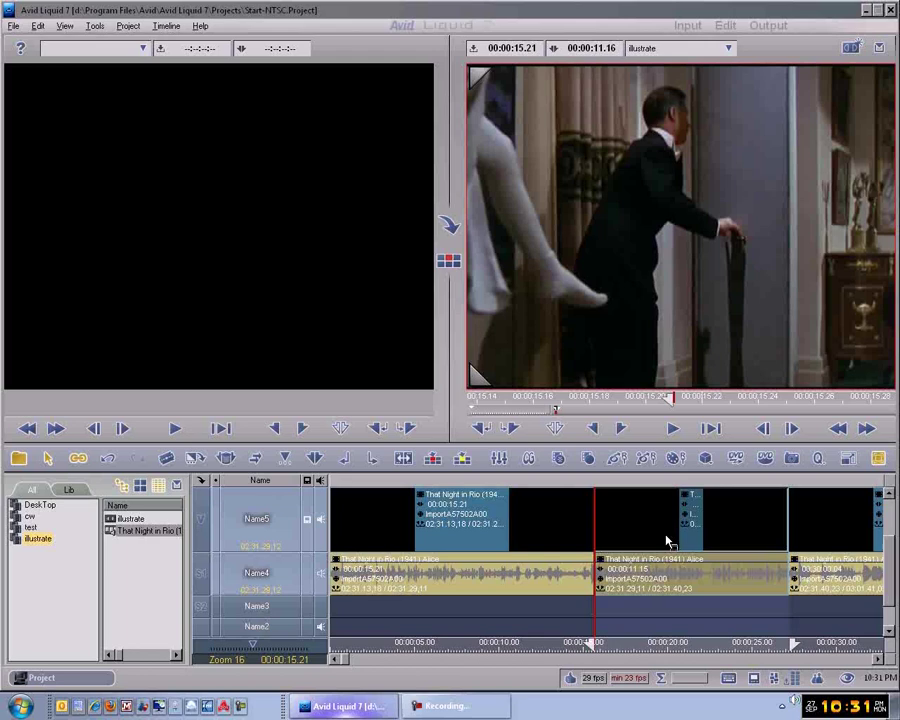
Delete the 00:00:15.21–00:00:27.06 section and slide the last section left to close the gap.
right_click(668, 541)
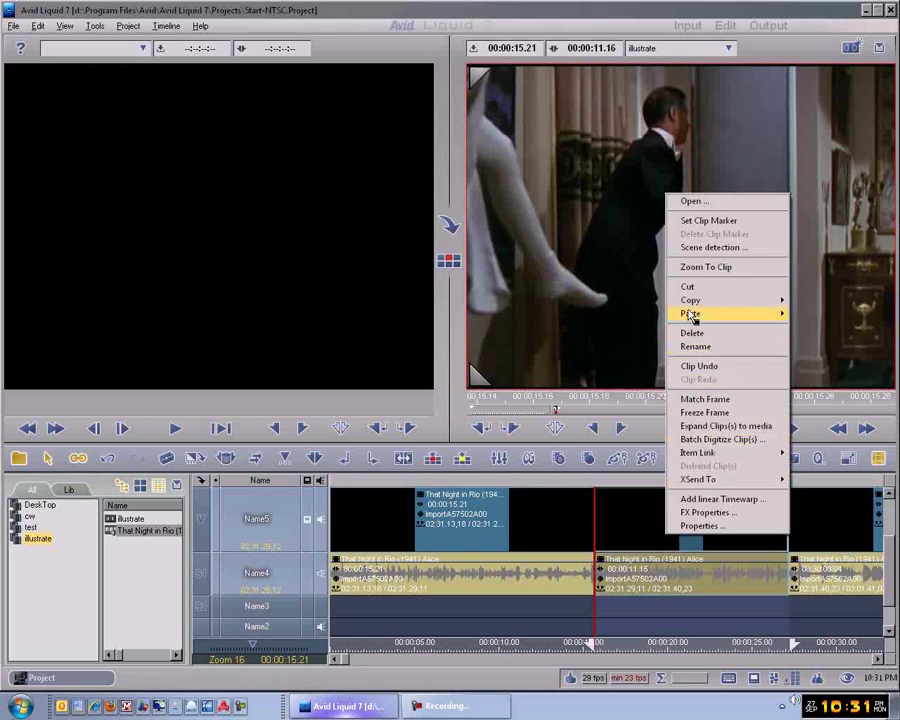
click(696, 337)
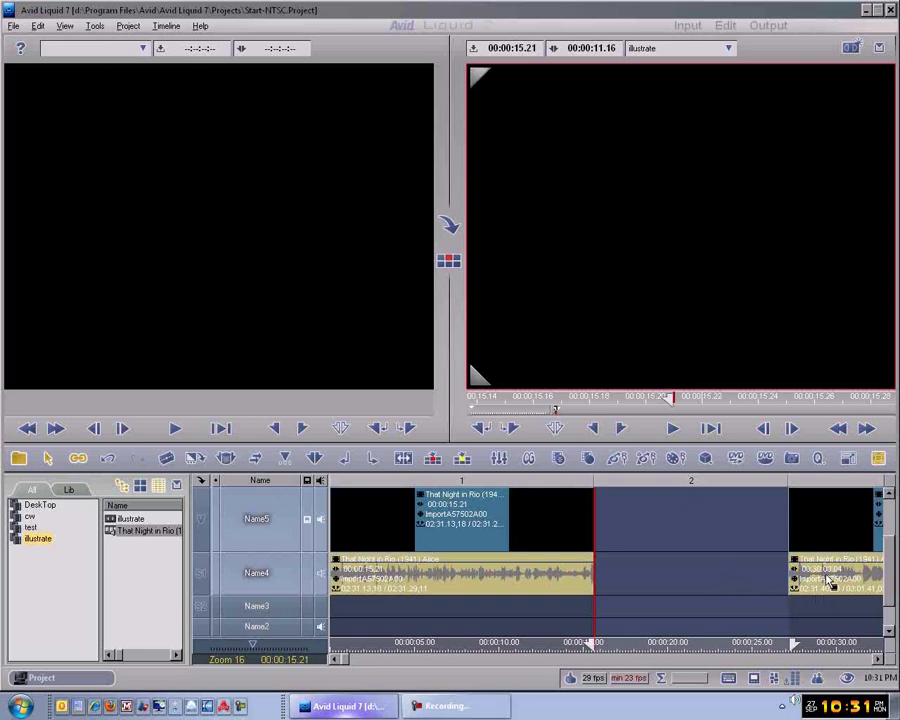
drag(828, 583, 633, 582)
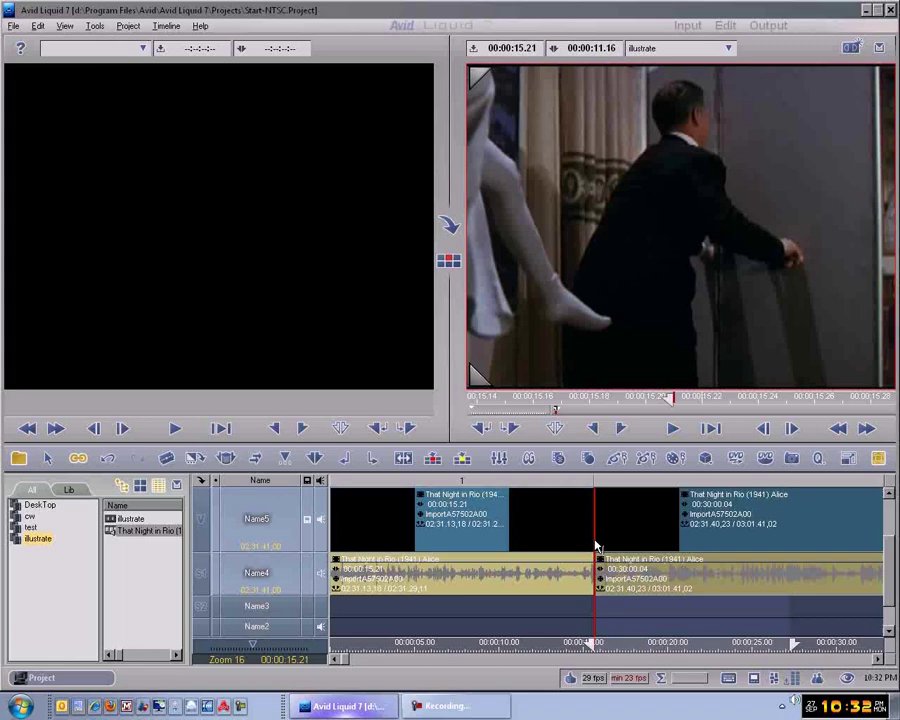
mouse_move(597, 547)
mouse_down()
mouse_move(546, 547)
mouse_move(631, 547)
mouse_move(596, 547)
mouse_up()
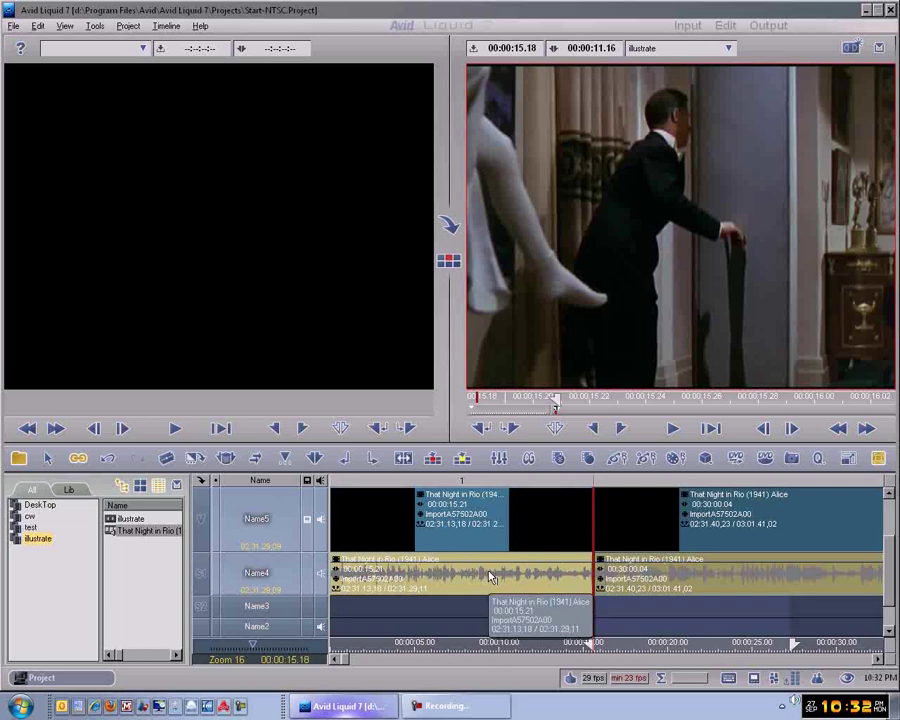
click(370, 517)
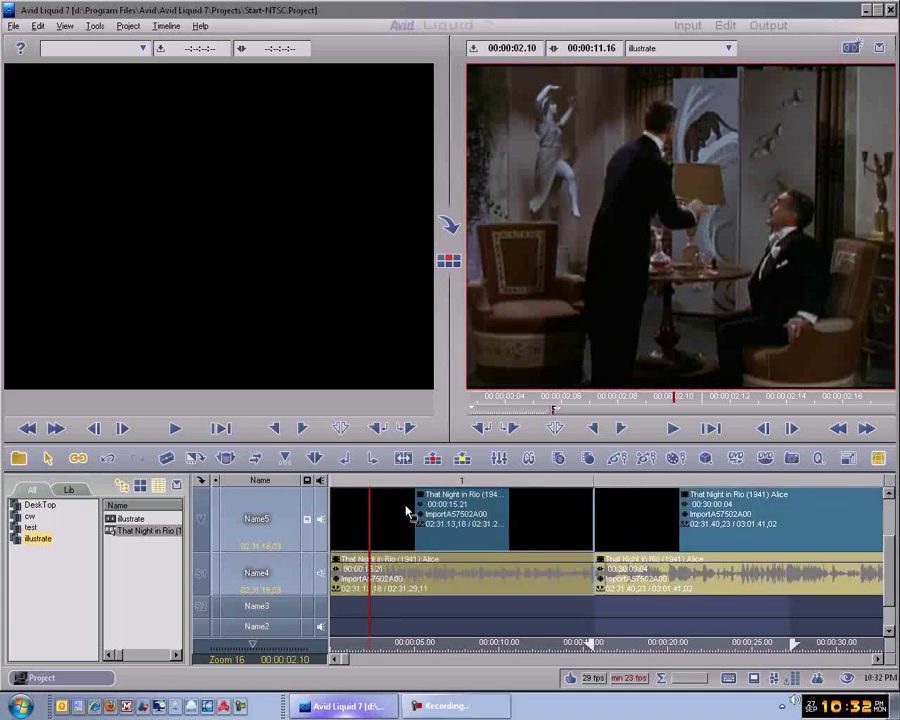
Uncheck the V track in the first section's clip properties on the General tab.
right_click(407, 512)
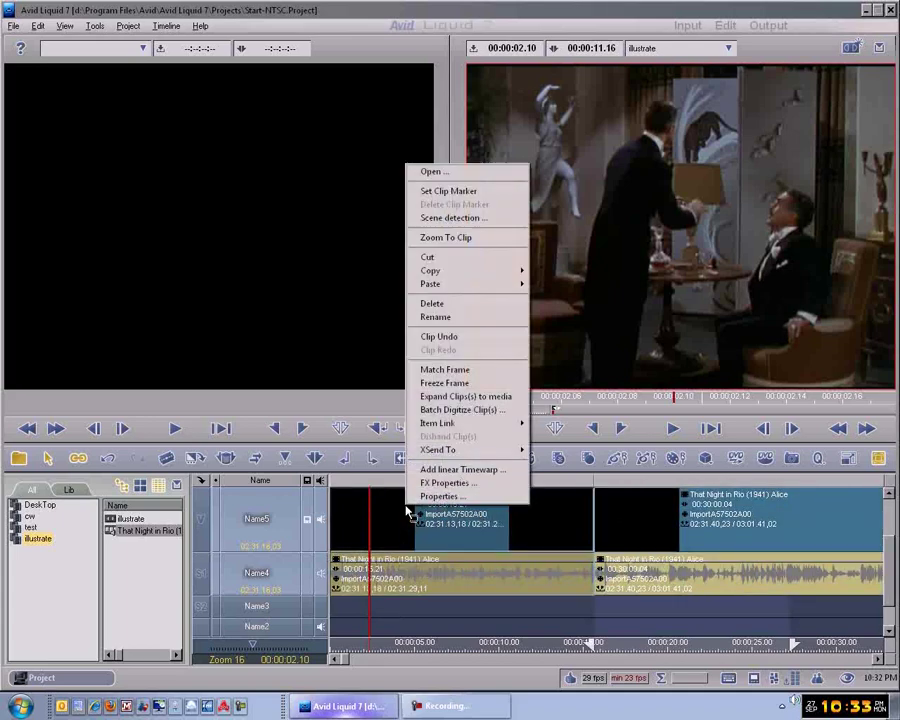
click(442, 496)
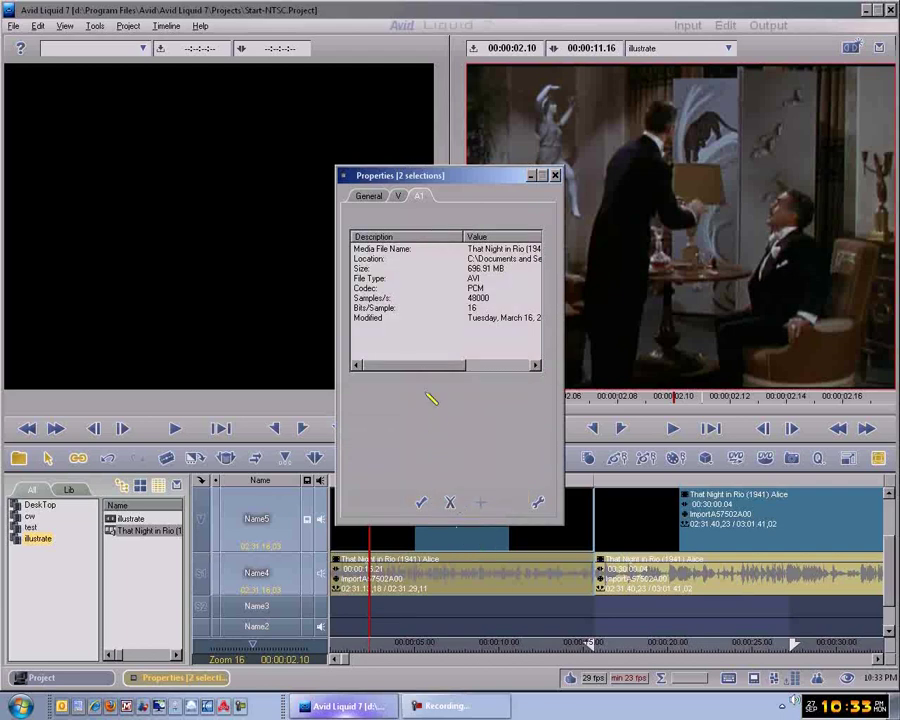
click(369, 196)
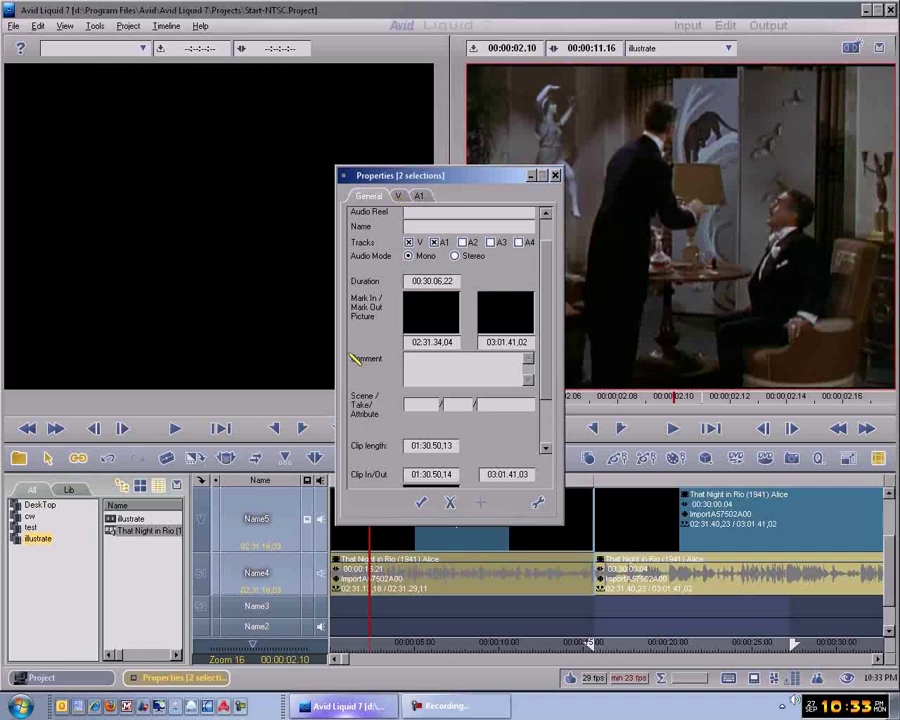
click(429, 198)
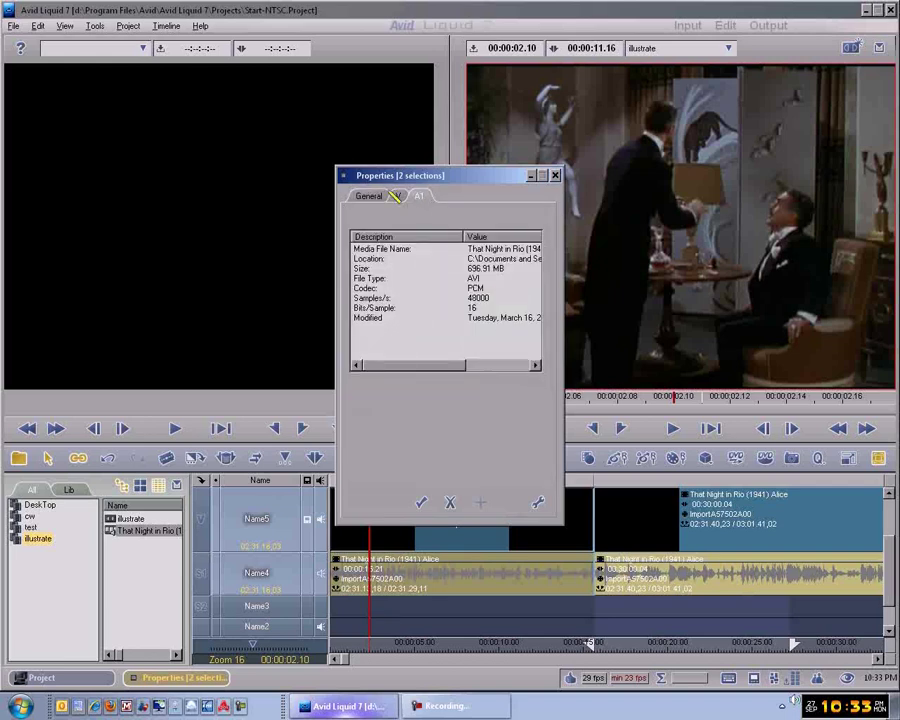
click(396, 195)
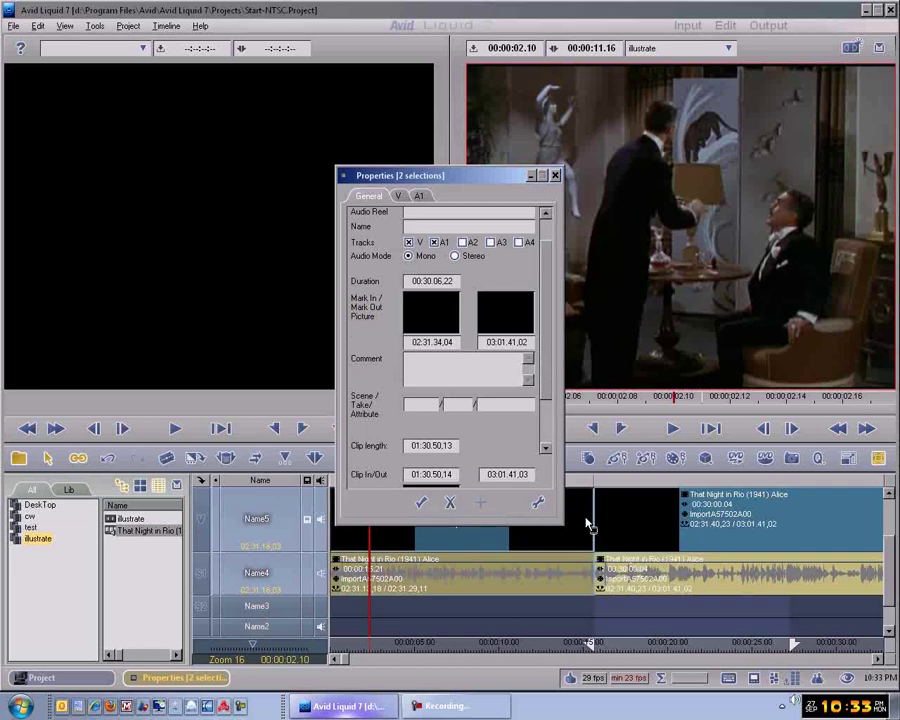
click(408, 242)
click(422, 503)
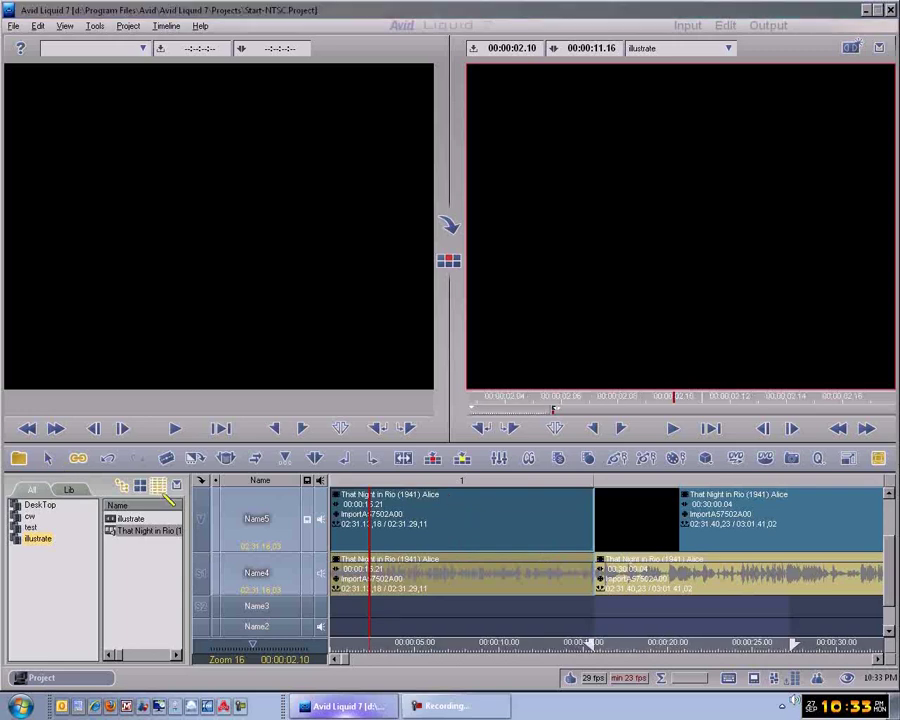
drag(370, 530, 441, 521)
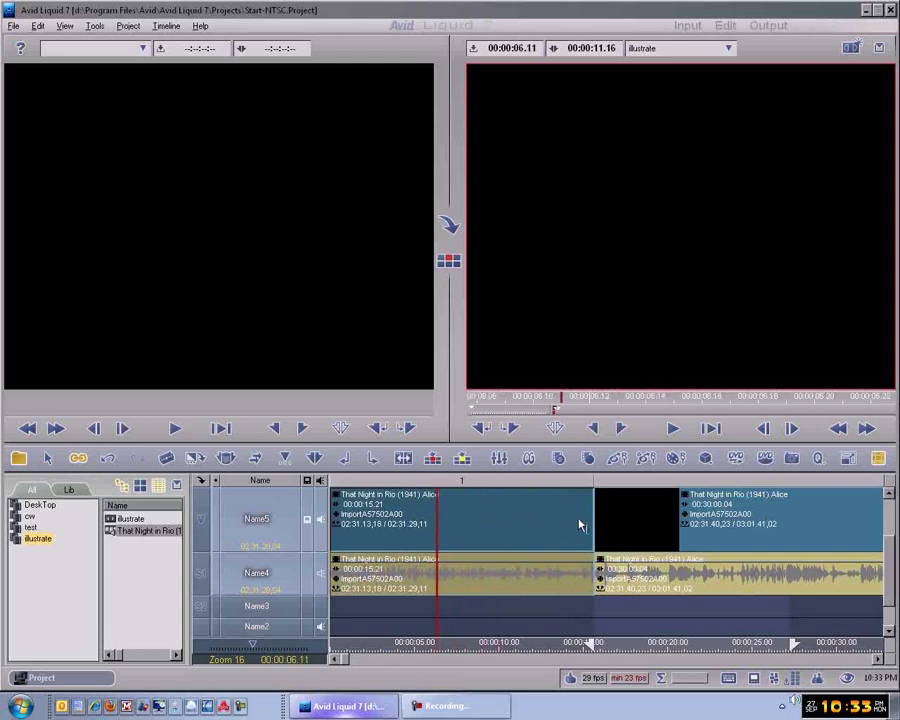
click(672, 428)
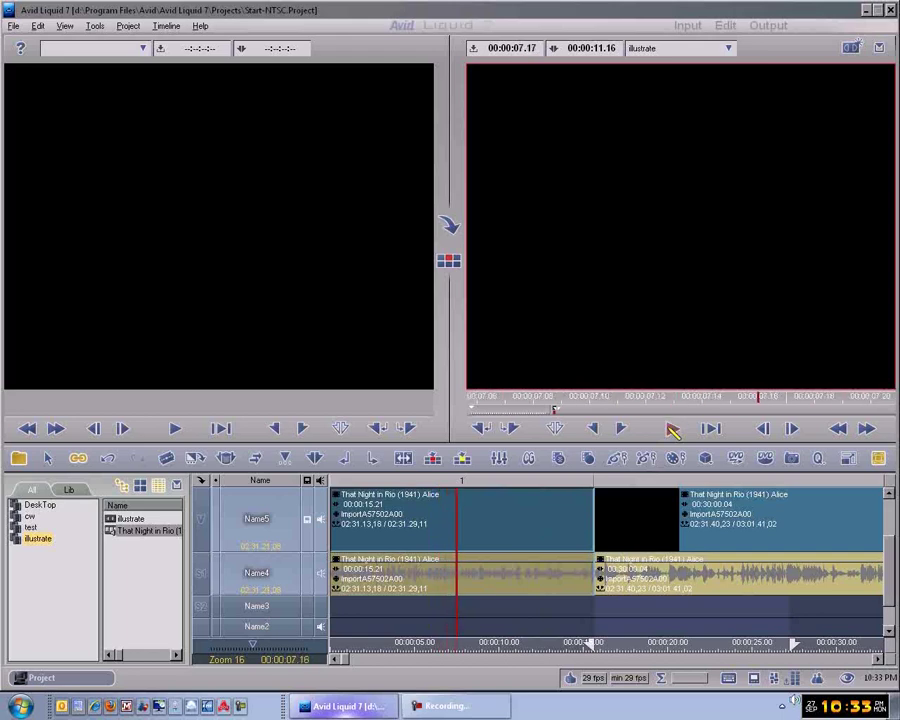
click(672, 428)
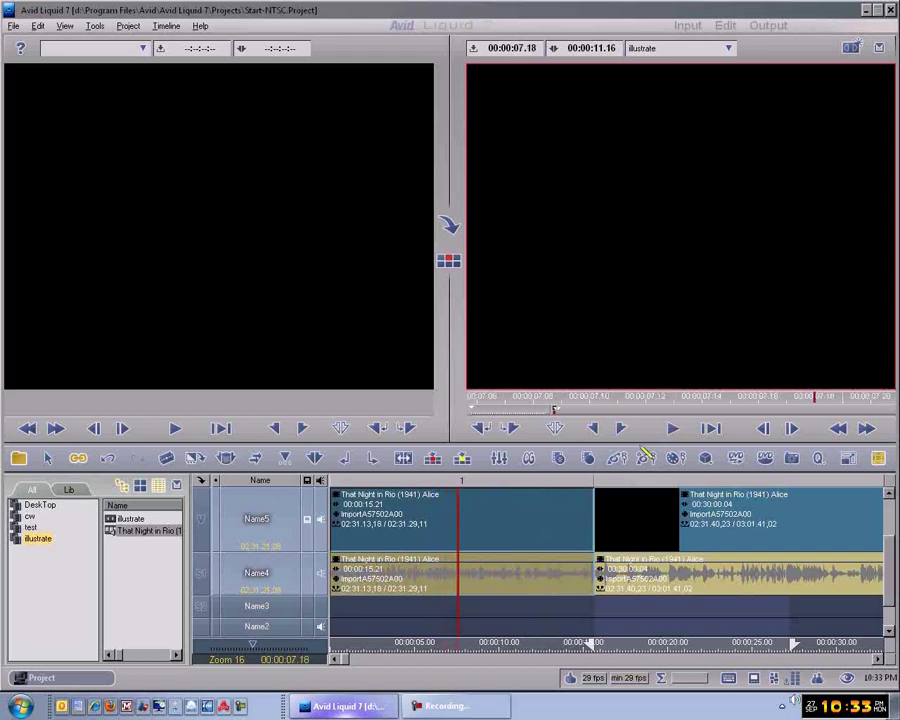
Uncheck the A1 track in the first section's clip properties.
right_click(443, 537)
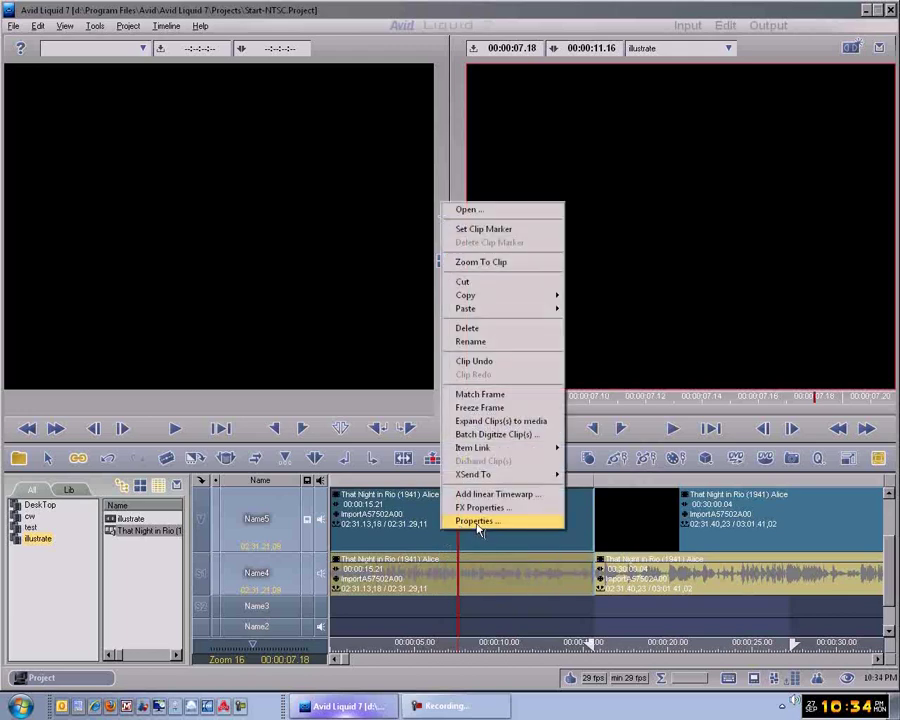
click(476, 521)
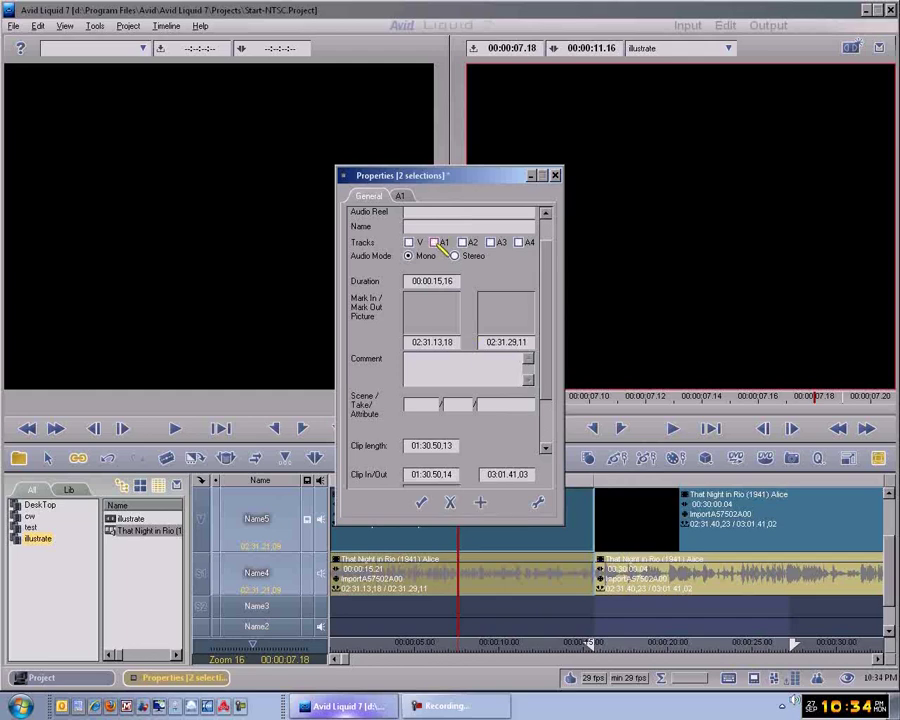
click(421, 503)
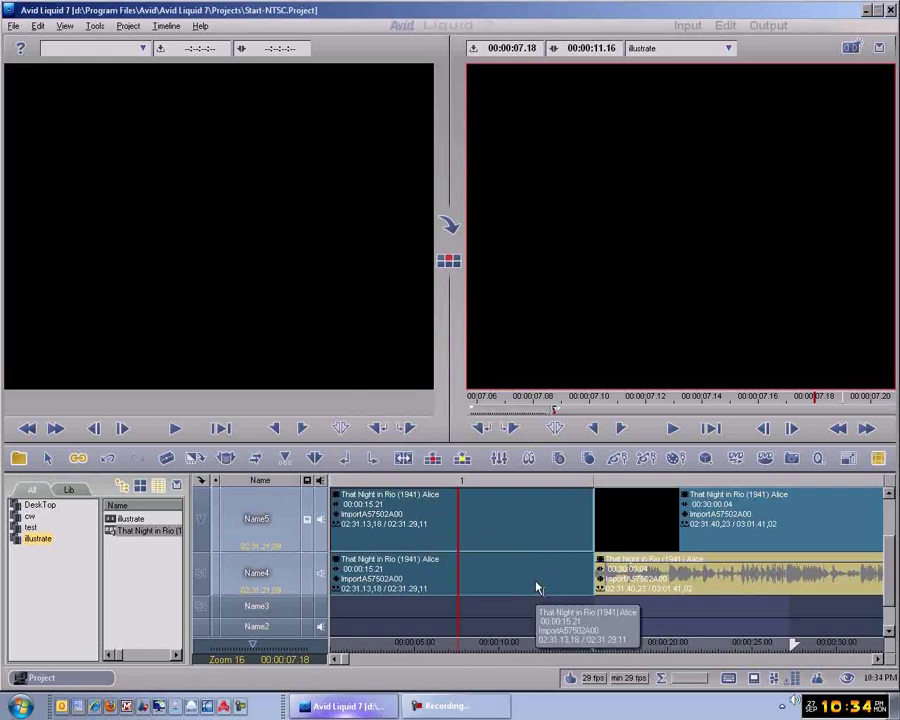
click(672, 429)
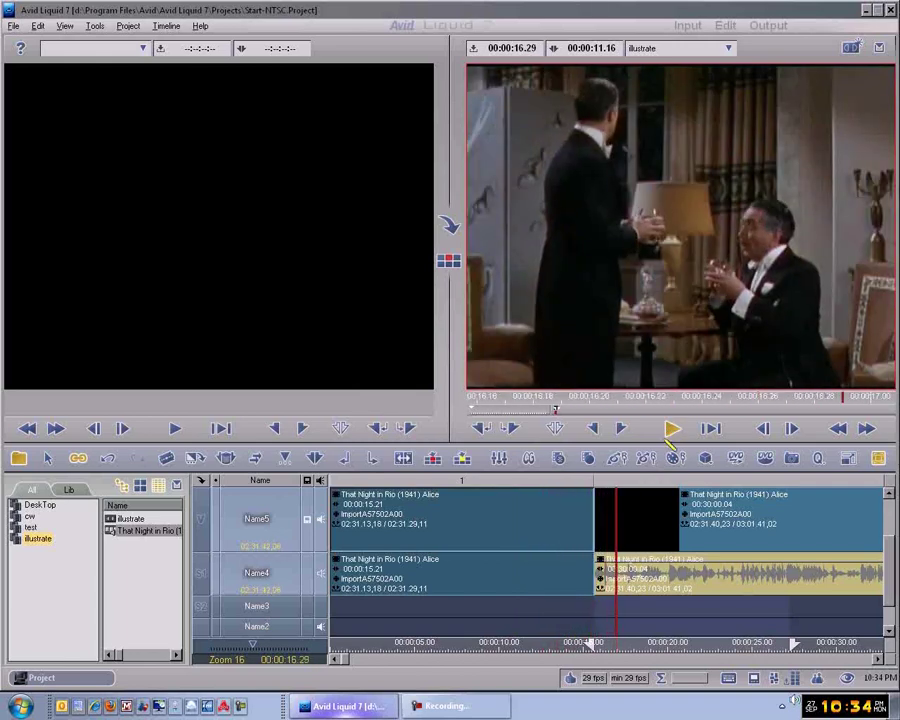
click(672, 428)
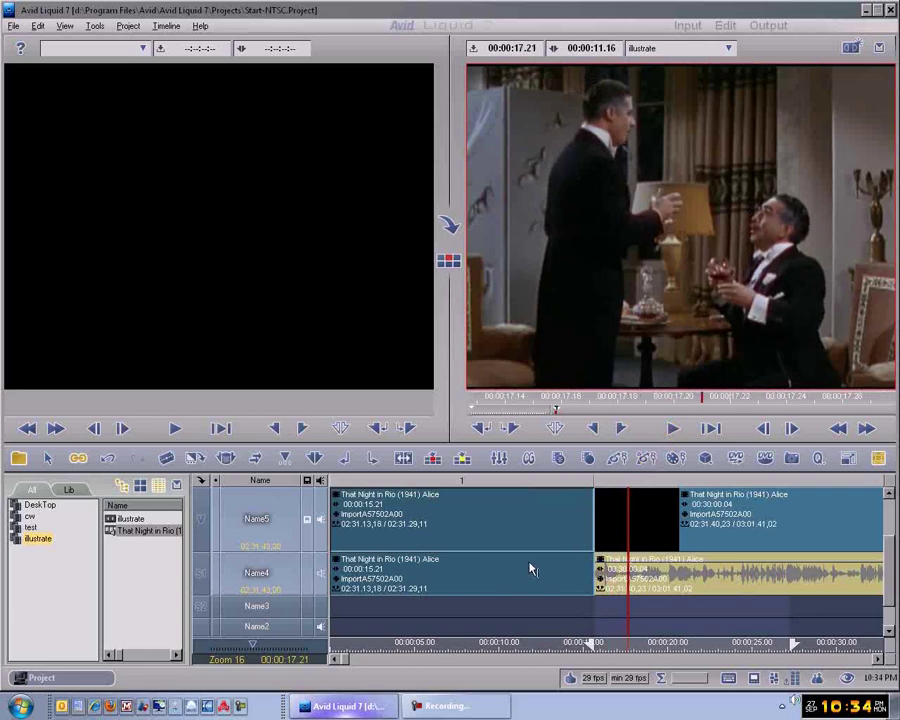